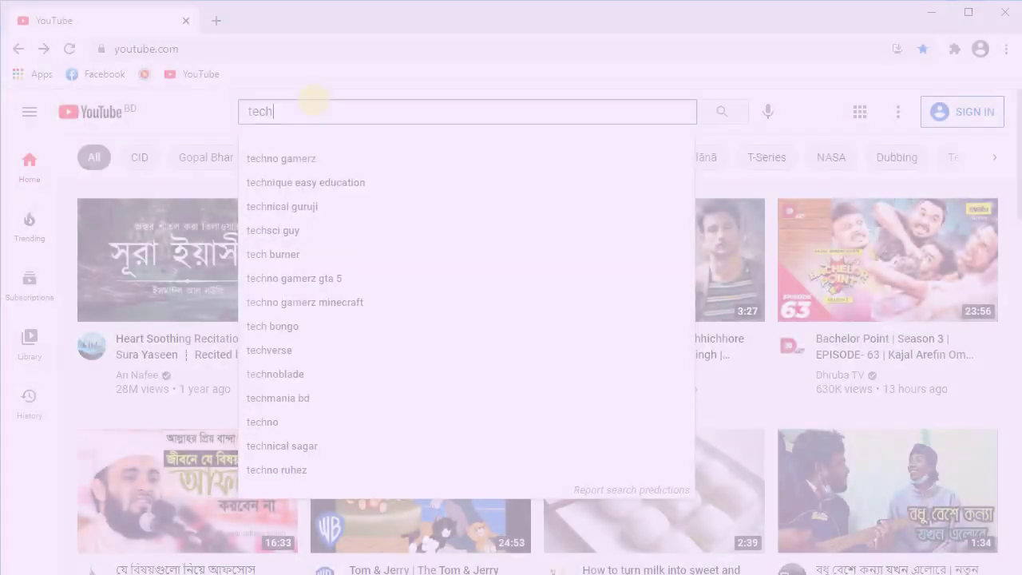
- Search YouTube for 'technology village' and Play All on the channel's Word 2016 tutorial playlist
{"action": "type", "text": "nolog"}
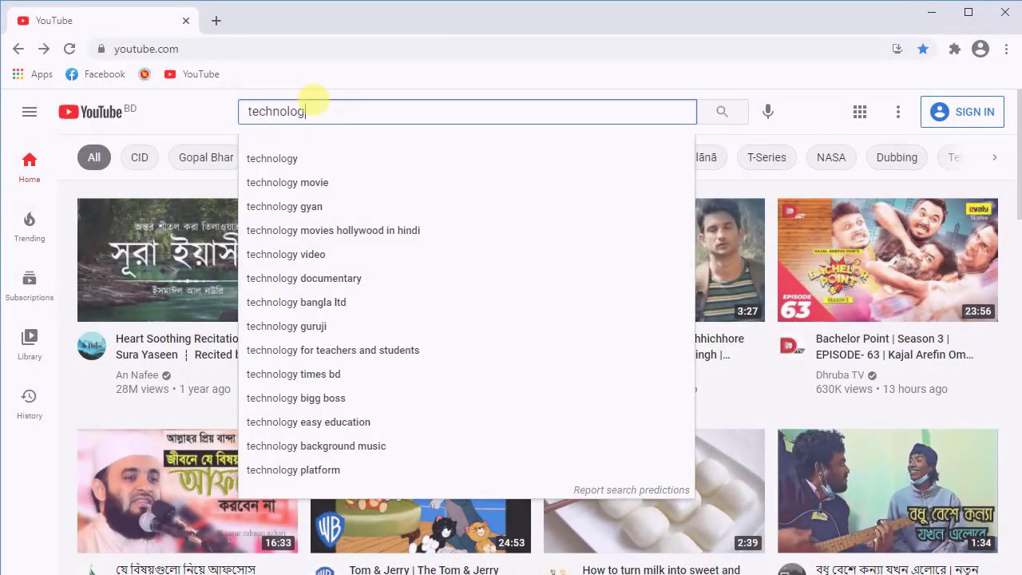
{"action": "type", "text": "y vi"}
{"action": "left_click", "coordinate": [328, 179]}
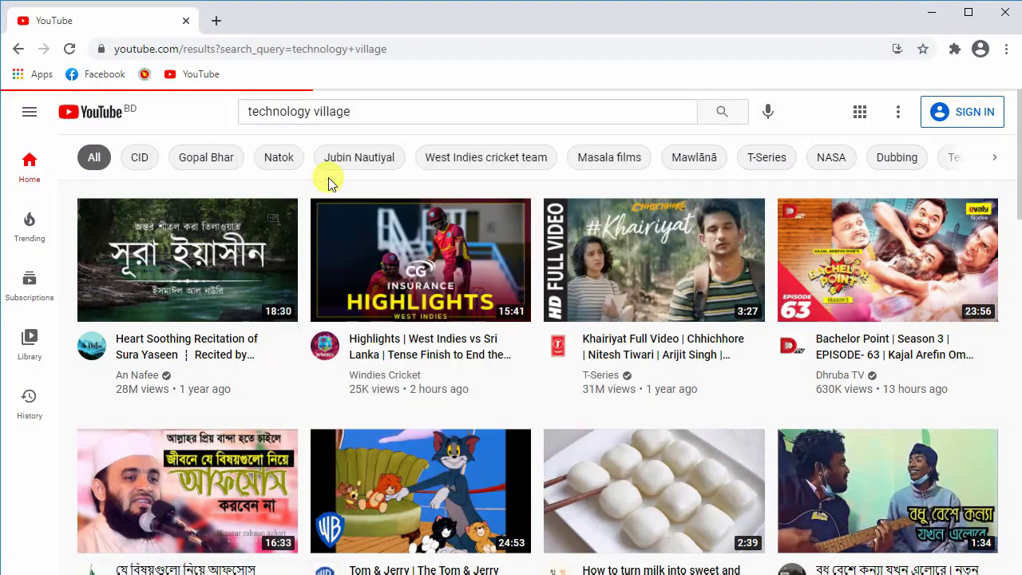
{"action": "left_click", "coordinate": [462, 212]}
{"action": "left_click", "coordinate": [360, 397]}
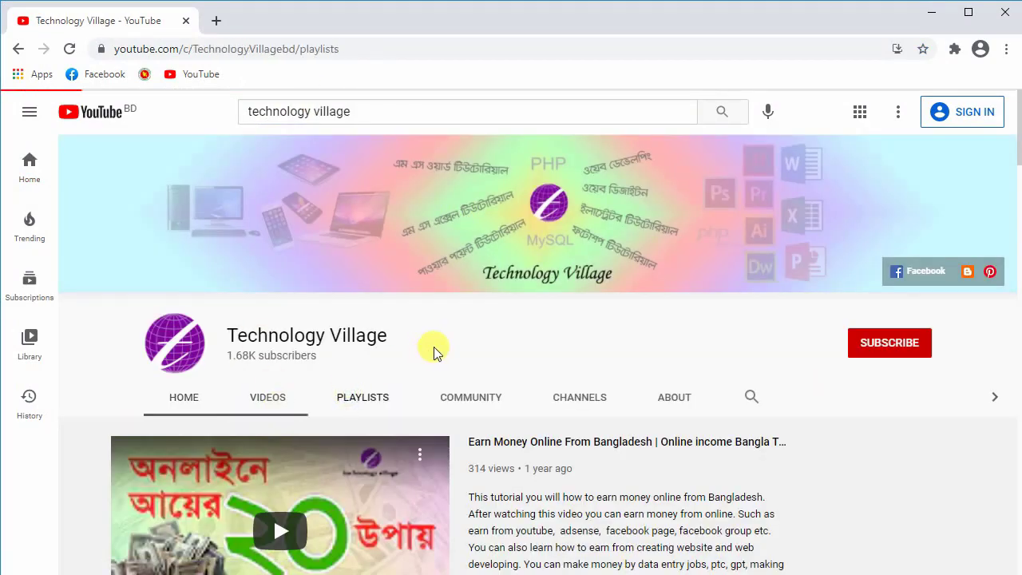
{"action": "scroll", "coordinate": [228, 386], "scroll_direction": "down", "scroll_amount": 2}
{"action": "left_click", "coordinate": [227, 386]}
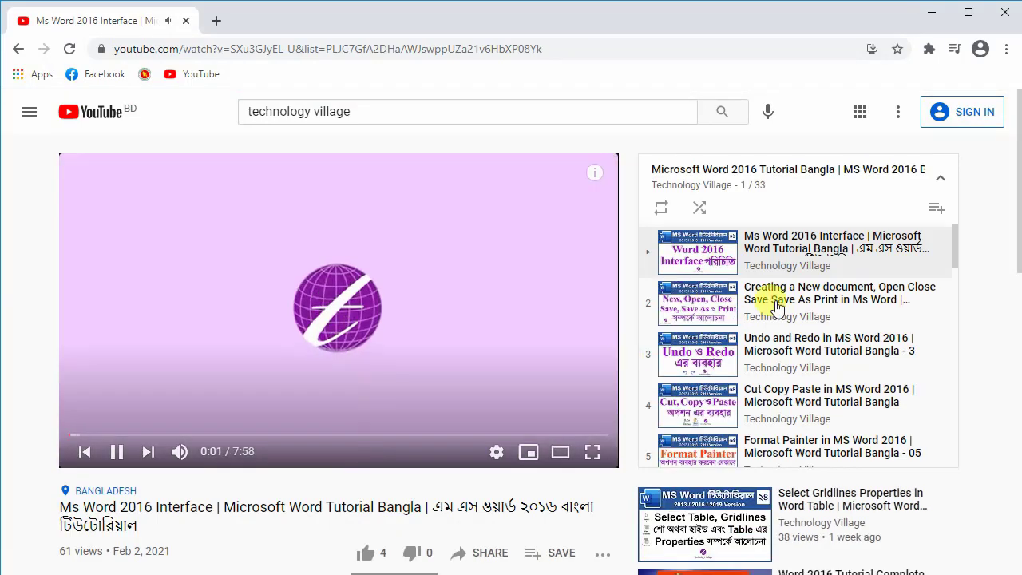
{"action": "scroll", "coordinate": [779, 304], "scroll_direction": "down", "scroll_amount": 3}
{"action": "scroll", "coordinate": [787, 338], "scroll_direction": "down", "scroll_amount": 7}
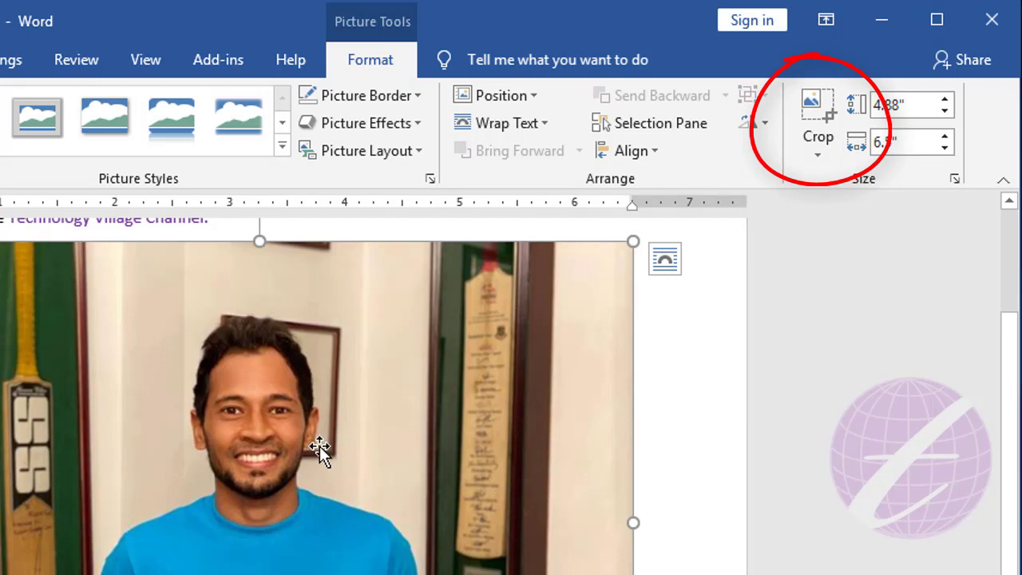
- Set the photo's text wrapping to In Front of Text and enter cropping mode
{"action": "left_click", "coordinate": [544, 127]}
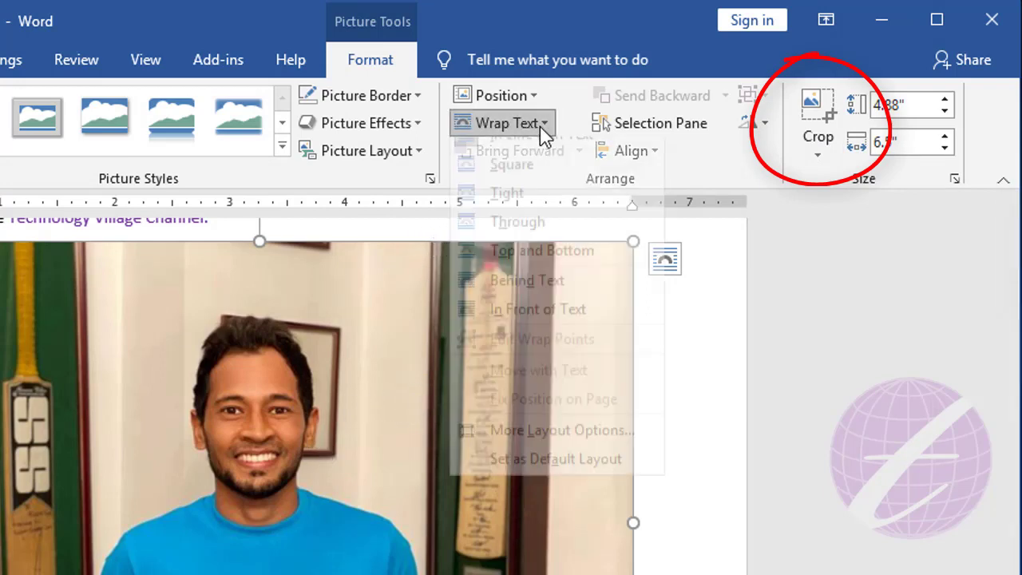
{"action": "left_click", "coordinate": [551, 330]}
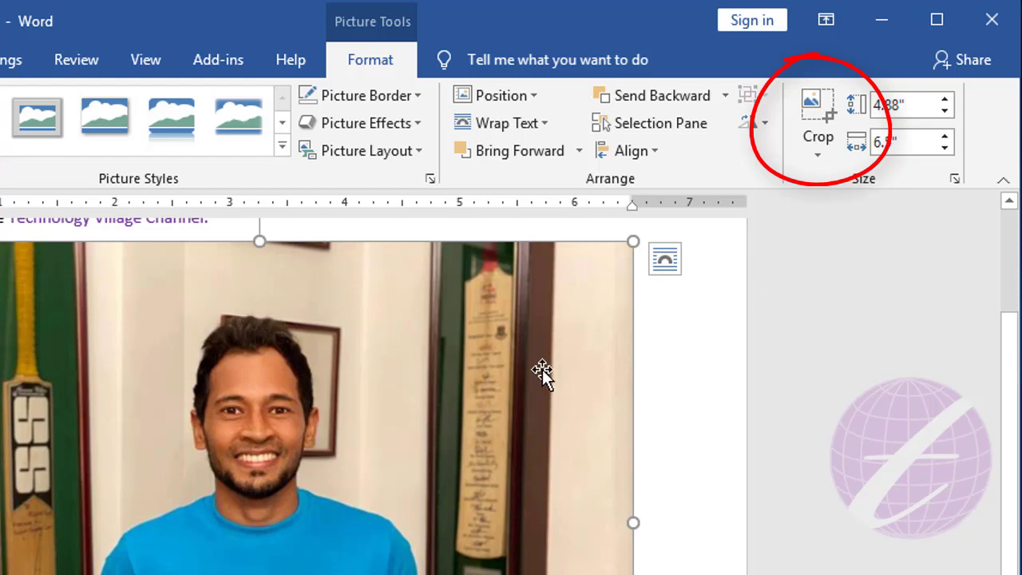
{"action": "left_click", "coordinate": [815, 120]}
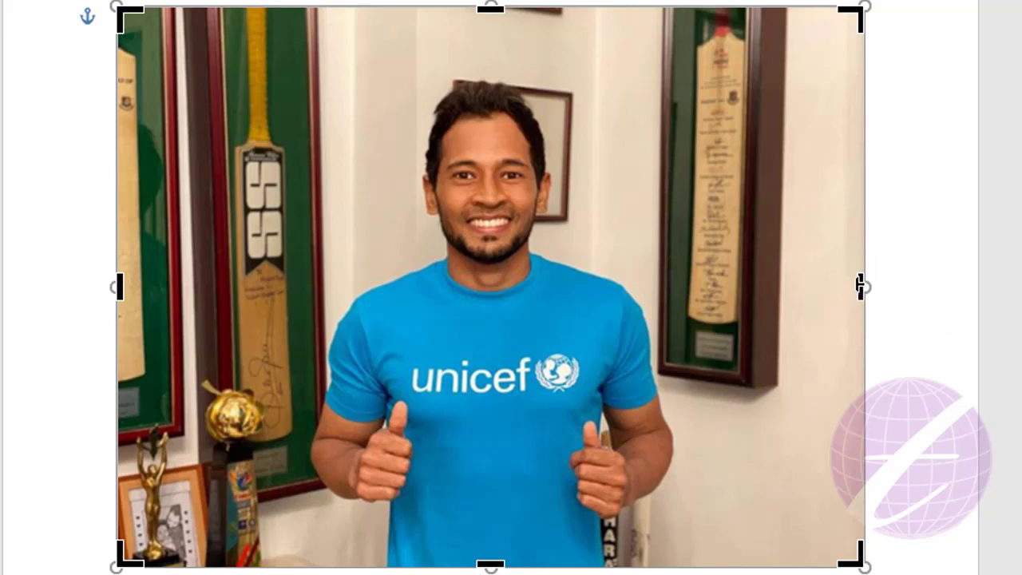
- Drag the crop handles inward on the right, left, top and bottom to frame the man
{"action": "left_click_drag", "start_coordinate": [861, 286], "coordinate": [713, 306]}
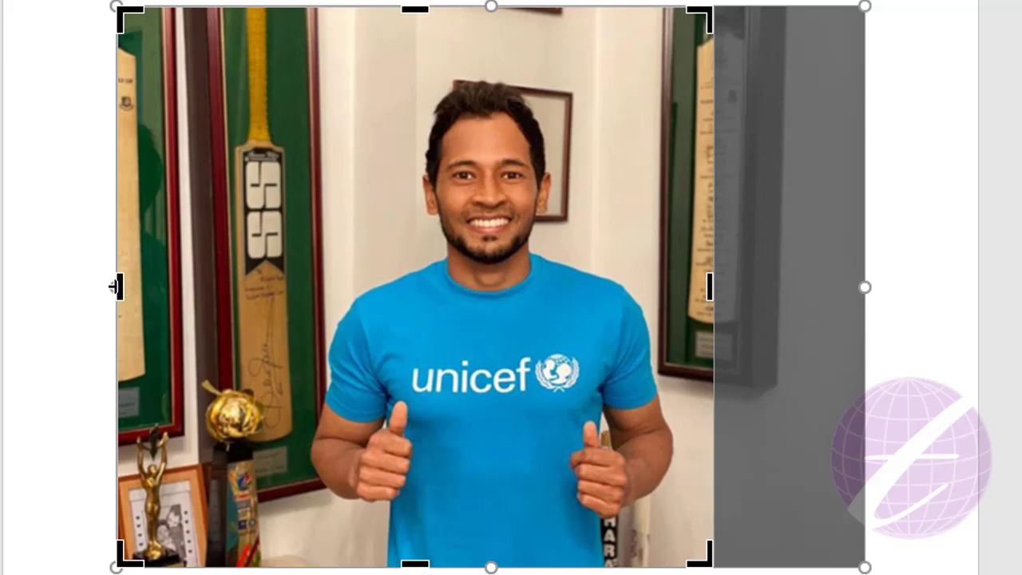
{"action": "left_click_drag", "start_coordinate": [115, 286], "coordinate": [252, 284]}
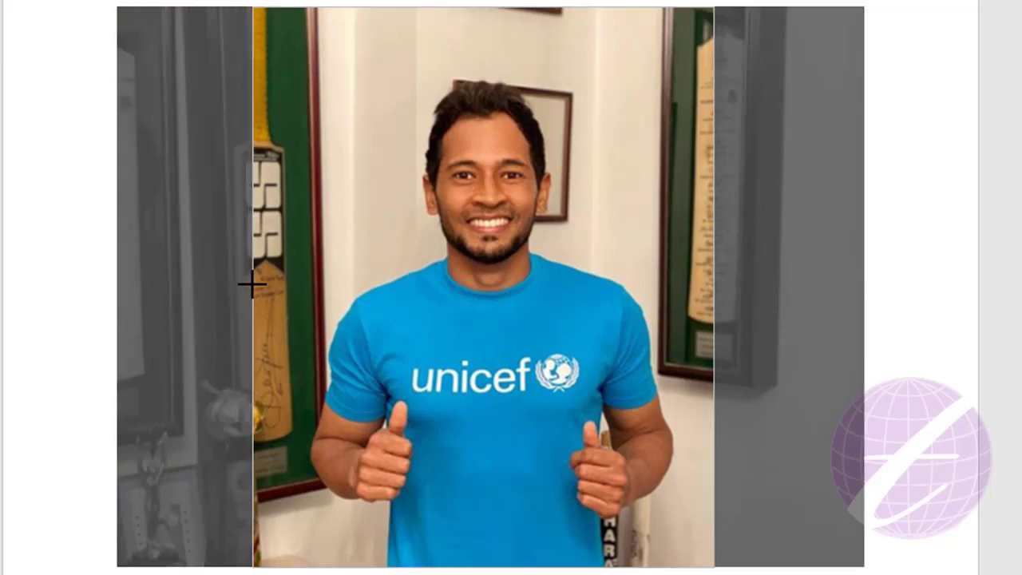
{"action": "left_click_drag", "start_coordinate": [481, 8], "coordinate": [479, 66]}
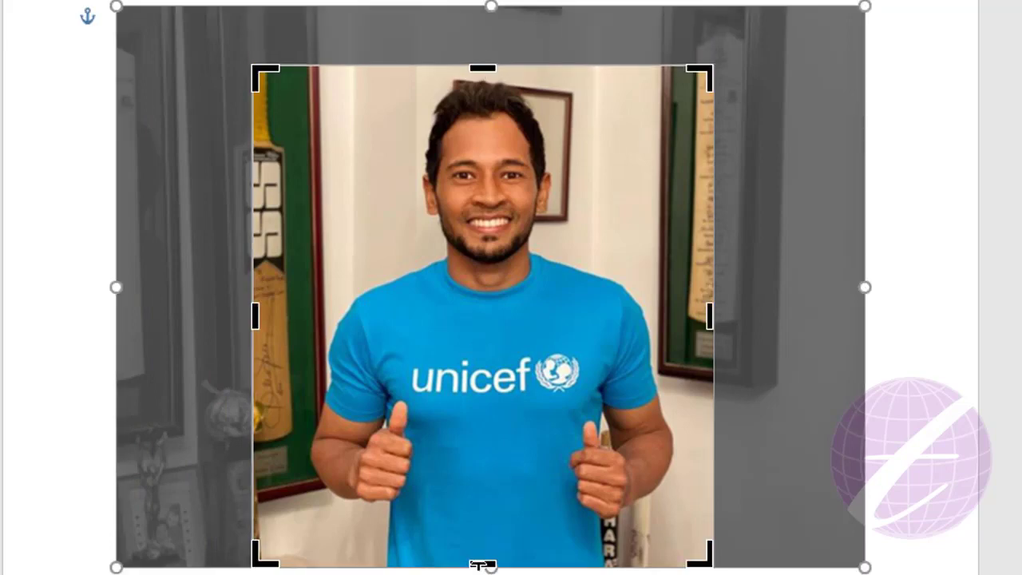
{"action": "left_click_drag", "start_coordinate": [481, 565], "coordinate": [506, 541]}
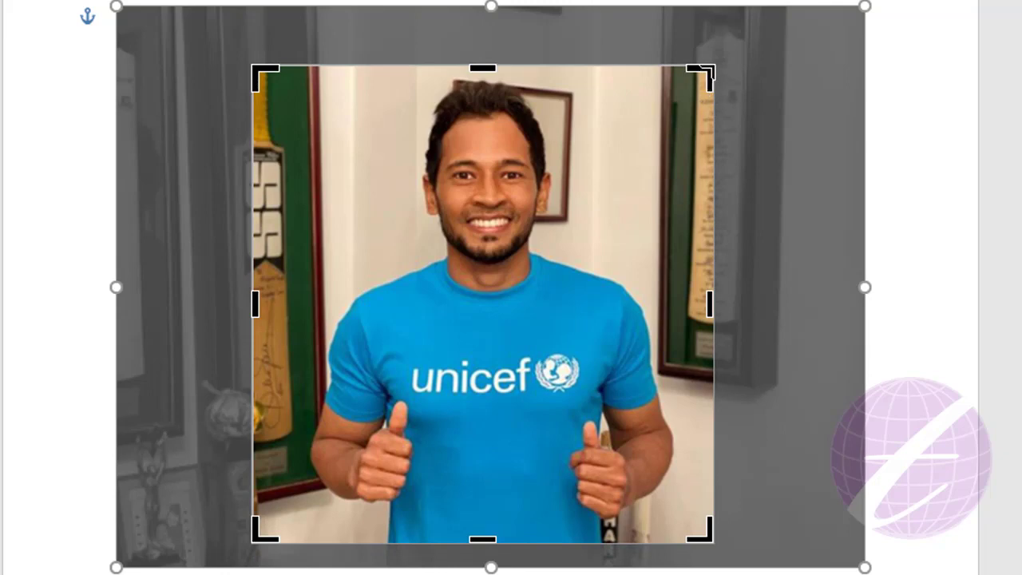
{"action": "mouse_move", "coordinate": [702, 69]}
{"action": "left_mouse_down"}
{"action": "mouse_move", "coordinate": [726, 45]}
{"action": "mouse_move", "coordinate": [701, 48]}
{"action": "left_mouse_up"}
{"action": "left_click_drag", "start_coordinate": [266, 56], "coordinate": [289, 50]}
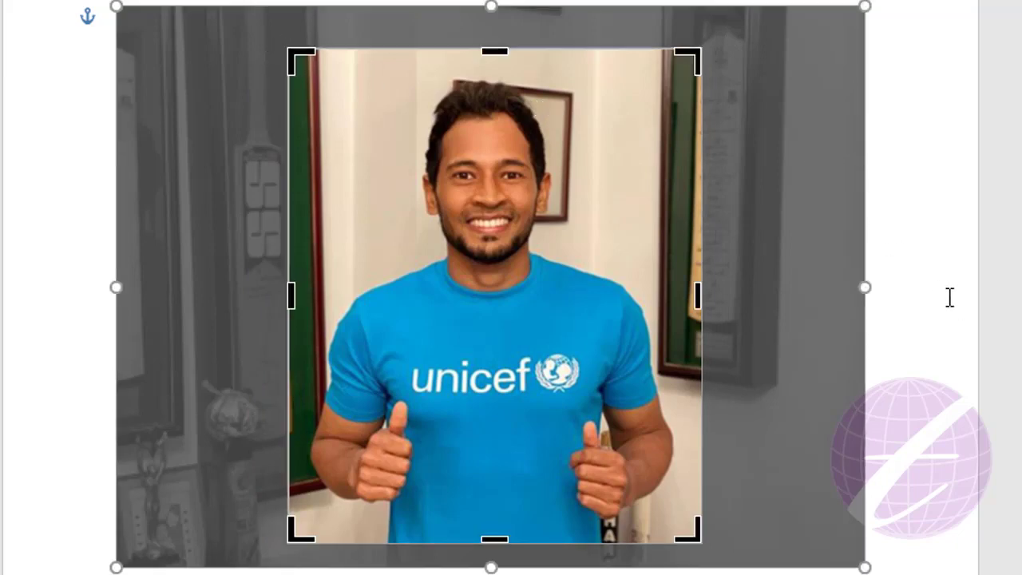
- Apply the trial crop, then undo it to restore the uncropped photo
{"action": "left_click", "coordinate": [920, 203]}
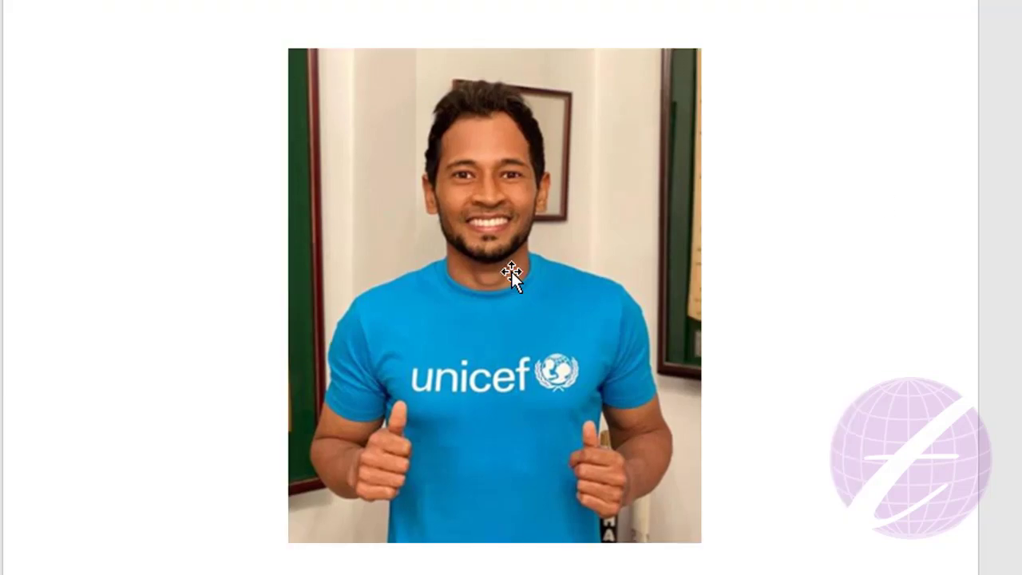
{"action": "key", "text": "ctrl+z"}
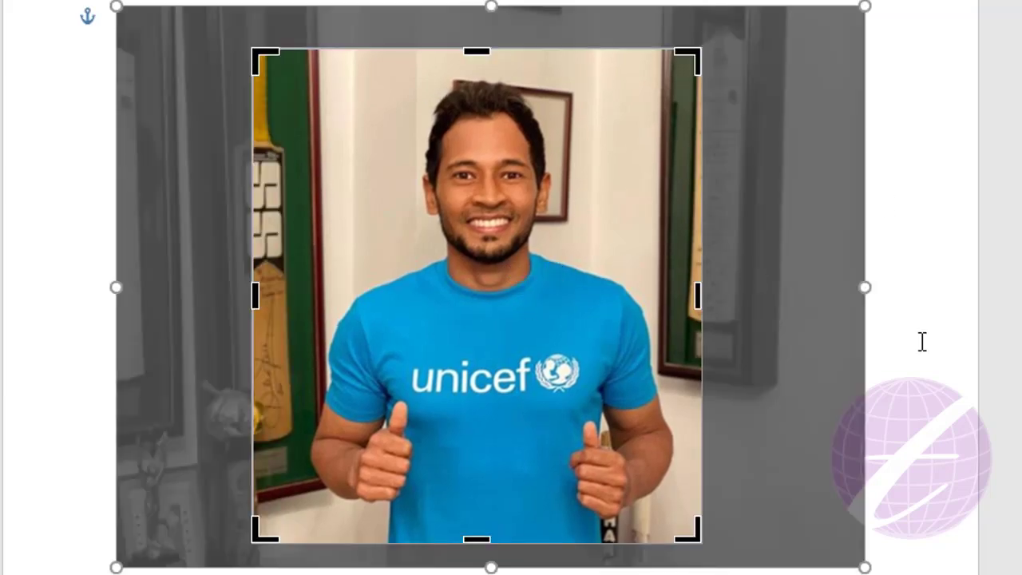
{"action": "key", "text": "ctrl+z"}
{"action": "key", "text": "ctrl+z"}
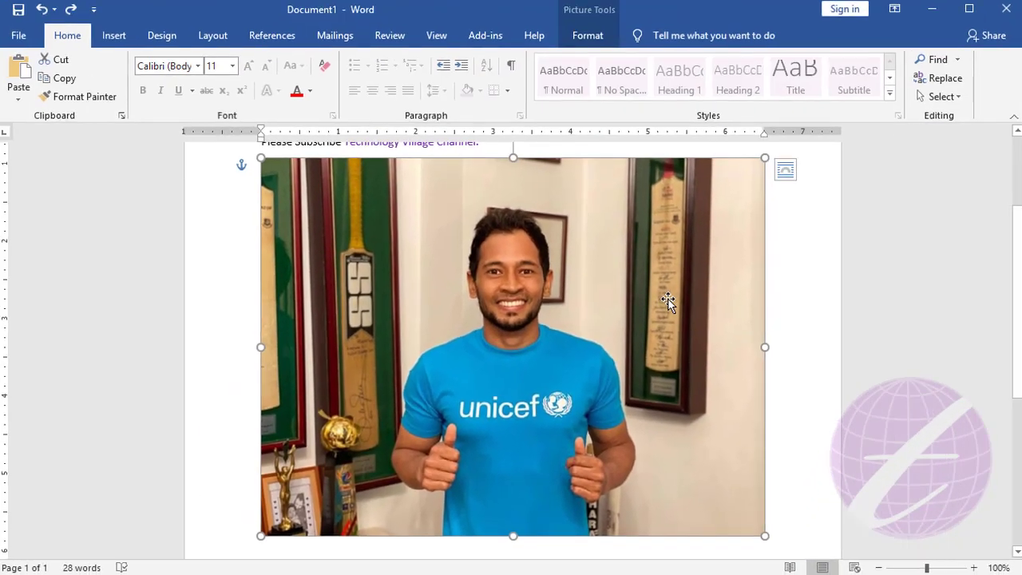
- Crop the photo to an Oval shape via Crop to Shape
{"action": "left_click", "coordinate": [589, 46]}
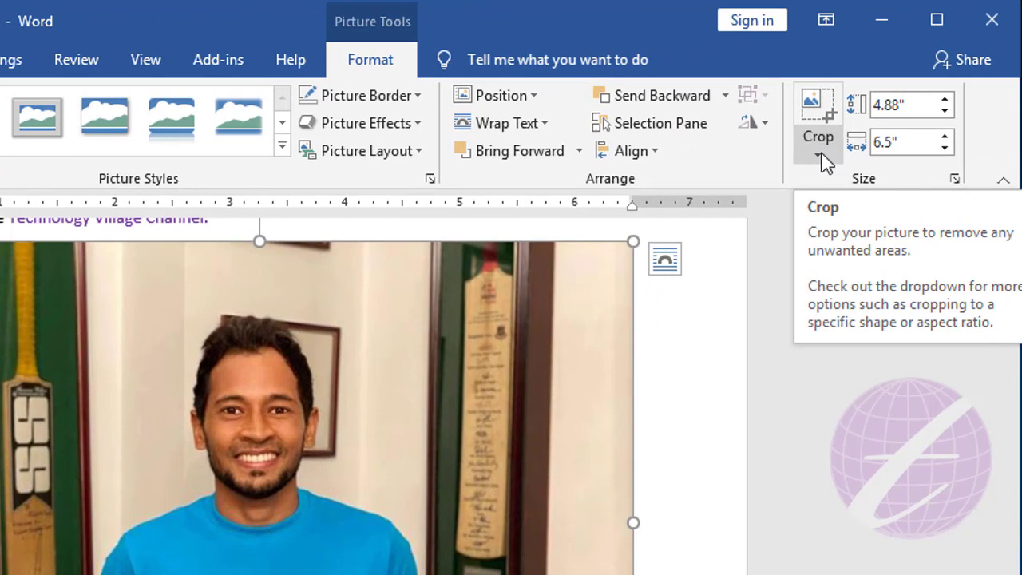
{"action": "left_click", "coordinate": [820, 156]}
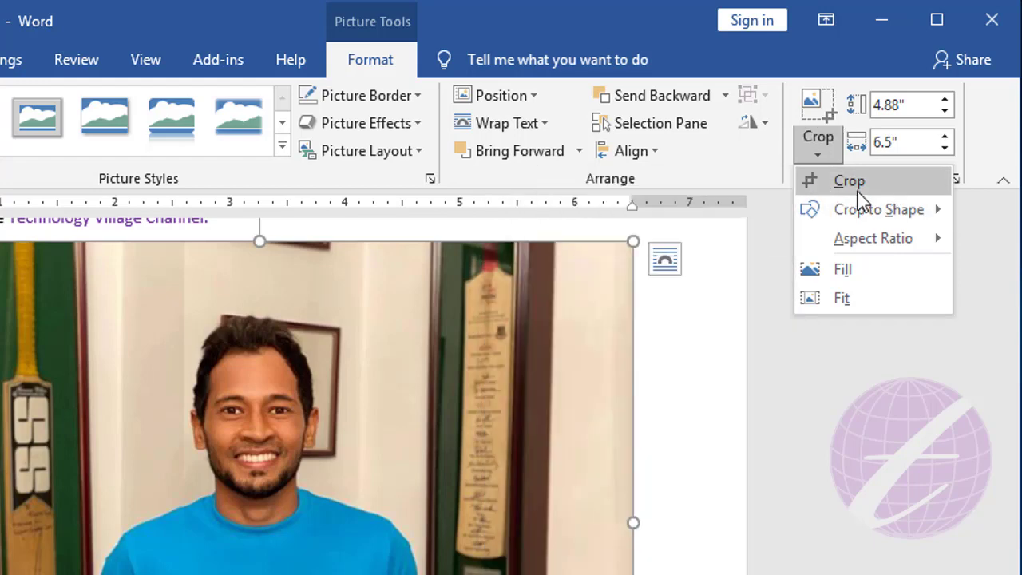
{"action": "mouse_move", "coordinate": [879, 209]}
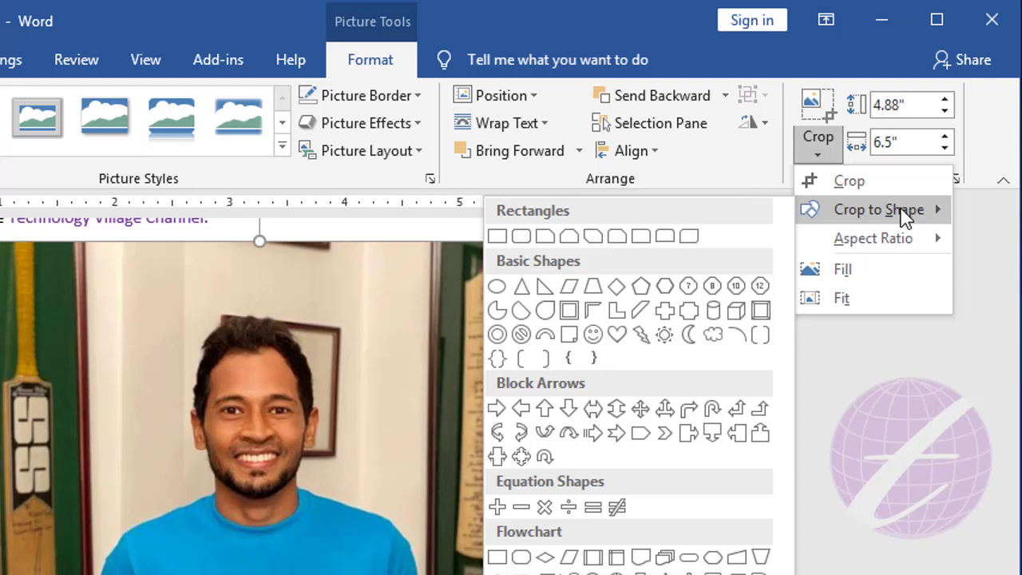
{"action": "left_click", "coordinate": [497, 291]}
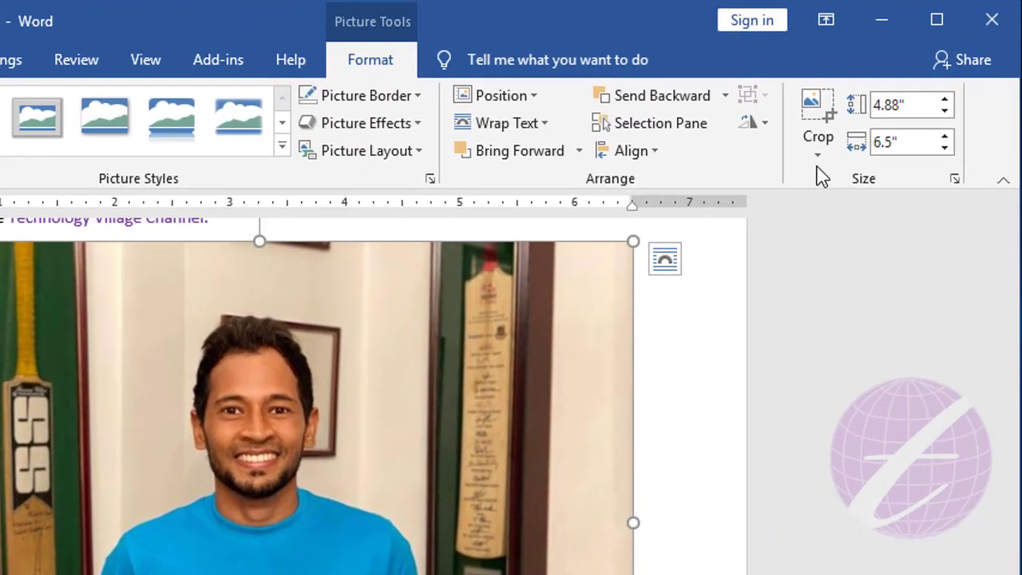
- Crop the photo to a snipped-corner rectangle, view it, then undo the shape crop
{"action": "left_click", "coordinate": [818, 160]}
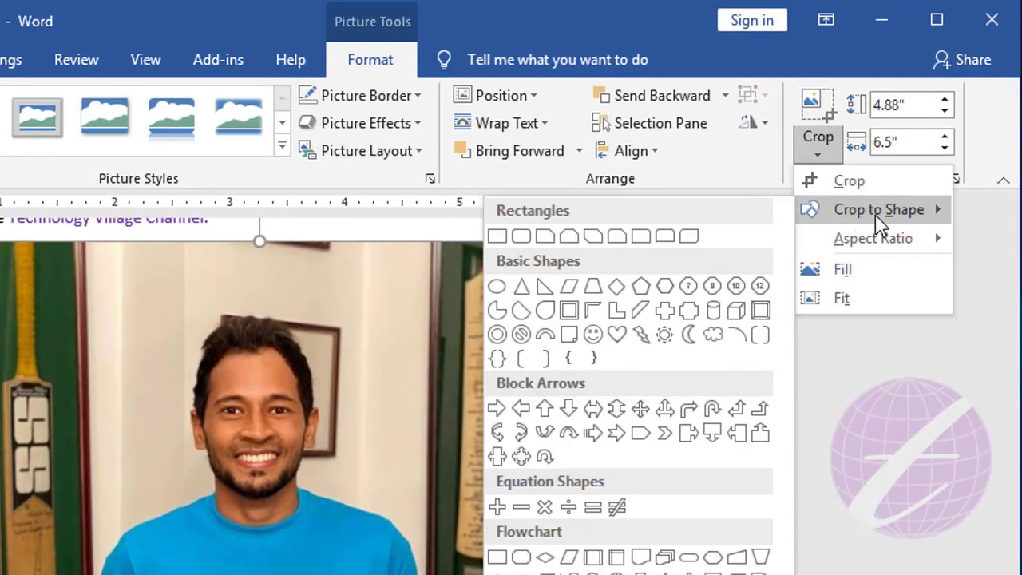
{"action": "left_click", "coordinate": [617, 238]}
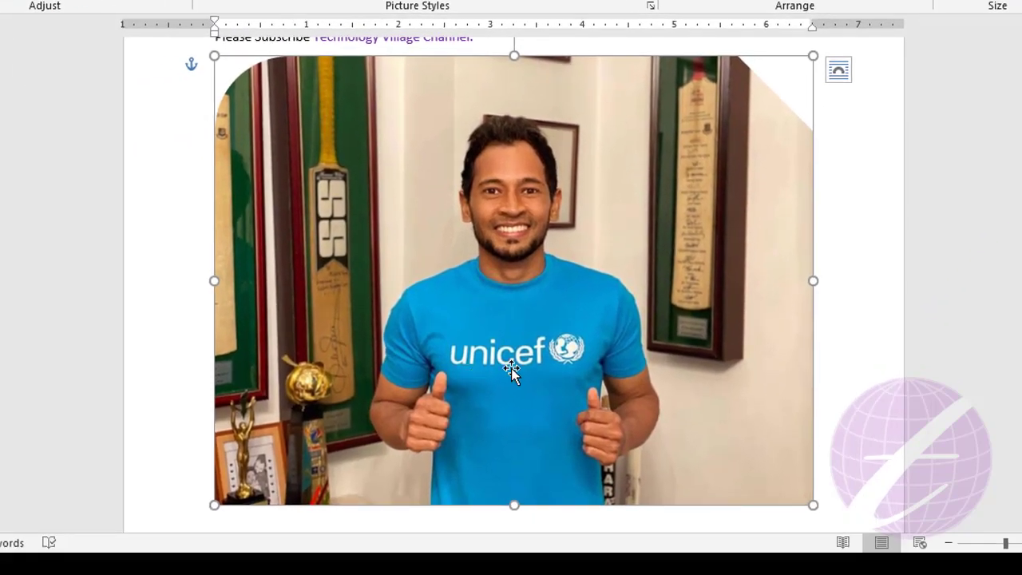
{"action": "left_click", "coordinate": [835, 309]}
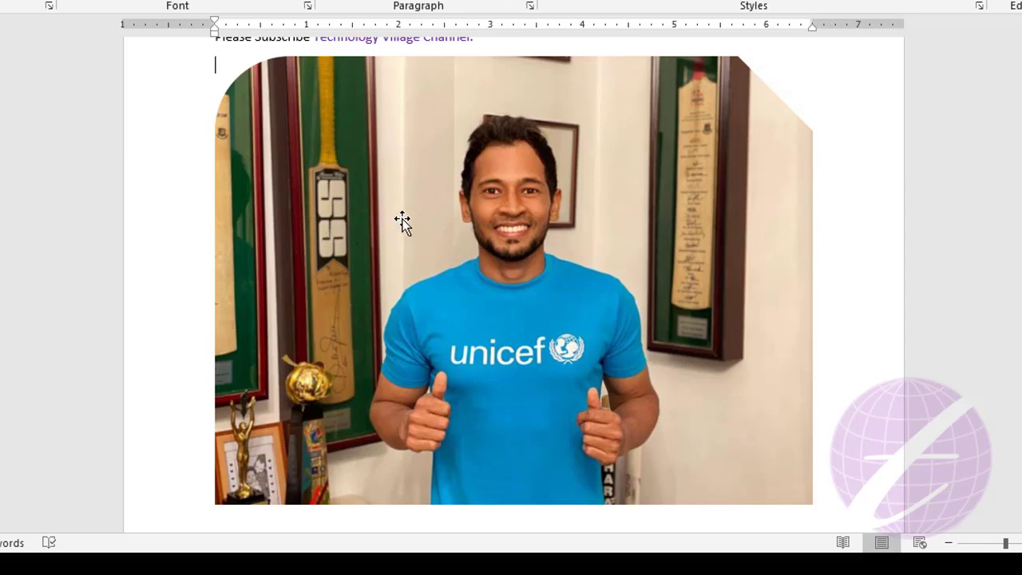
{"action": "key", "text": "ctrl+z"}
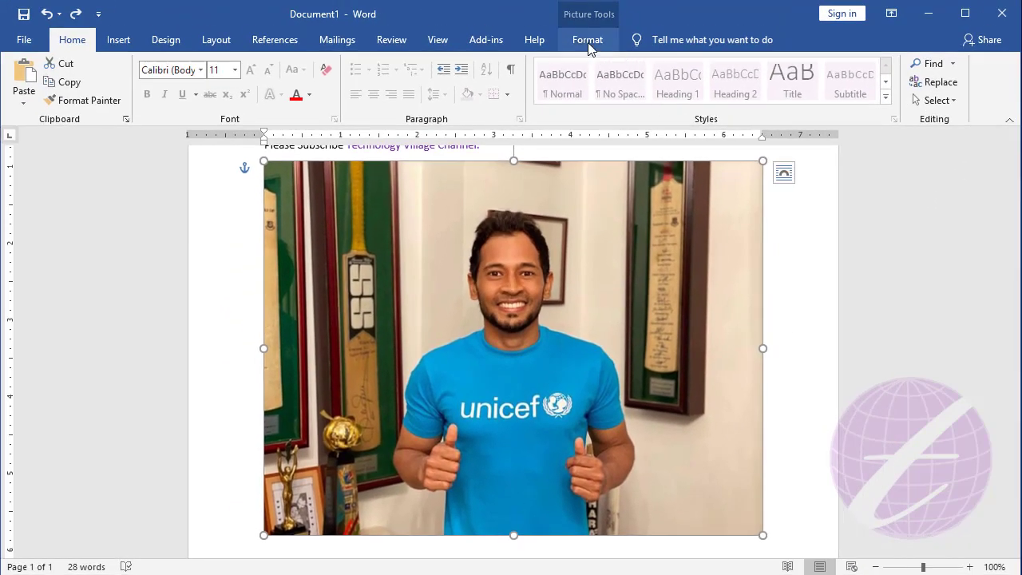
- Crop the photo to a 3:4 portrait aspect ratio
{"action": "left_click", "coordinate": [587, 40]}
{"action": "left_click", "coordinate": [886, 104]}
{"action": "mouse_move", "coordinate": [872, 238]}
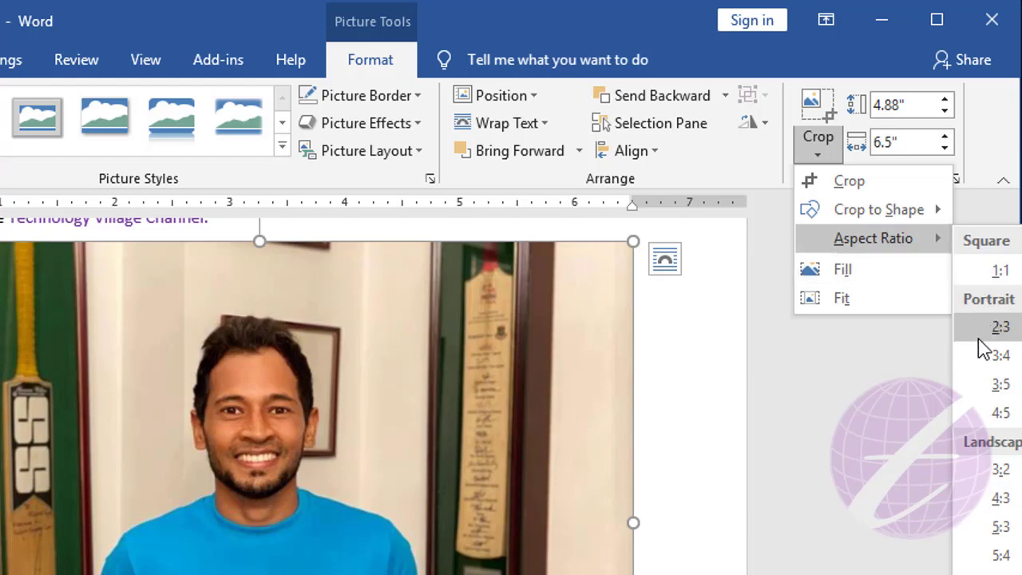
{"action": "left_click", "coordinate": [990, 356]}
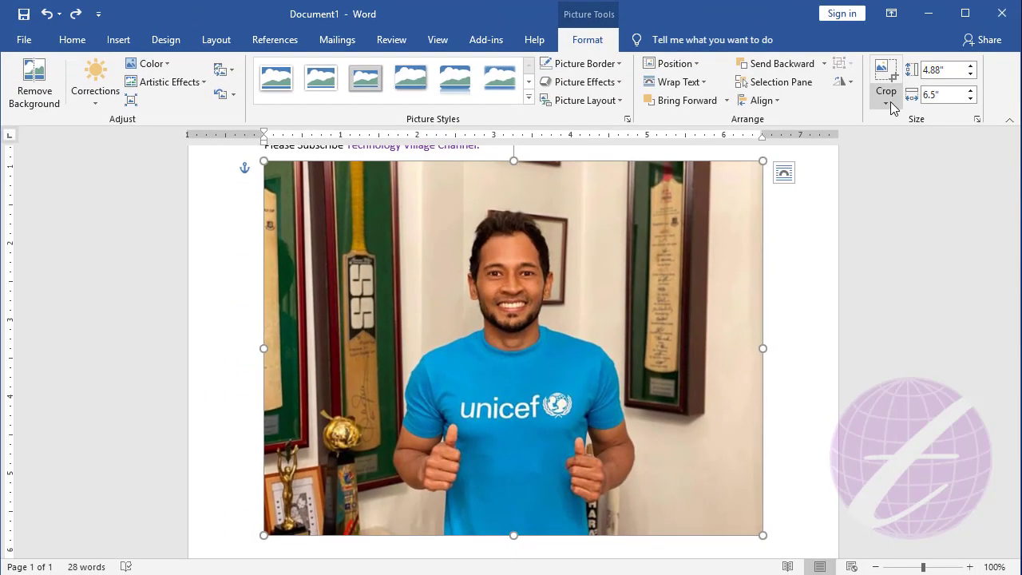
- Switch the crop to a 5:3 landscape ratio, apply it, then undo to restore the full photo
{"action": "left_click", "coordinate": [888, 104]}
{"action": "mouse_move", "coordinate": [922, 159]}
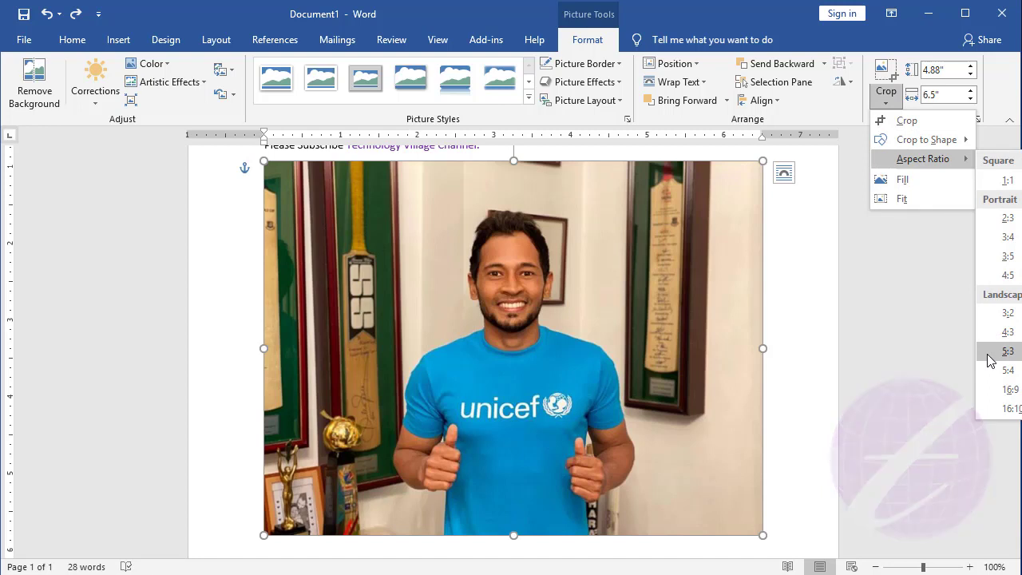
{"action": "left_click", "coordinate": [1007, 351]}
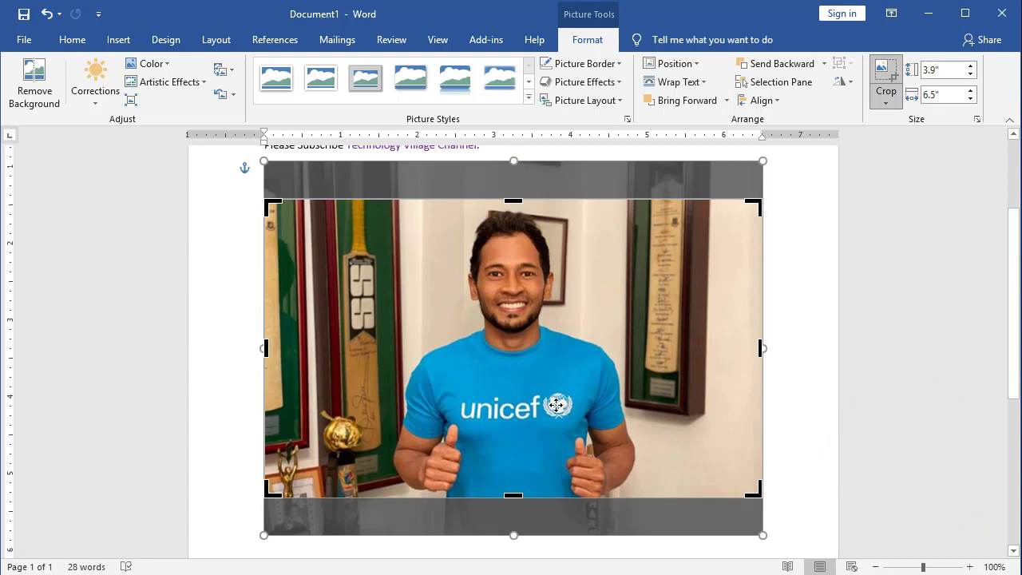
{"action": "left_click", "coordinate": [781, 296]}
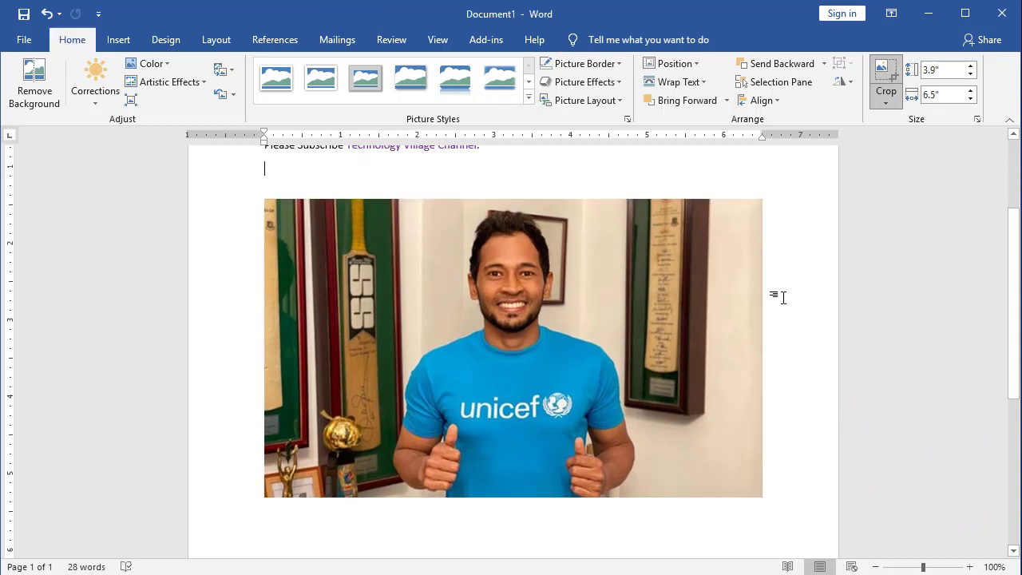
{"action": "key", "text": "ctrl+z"}
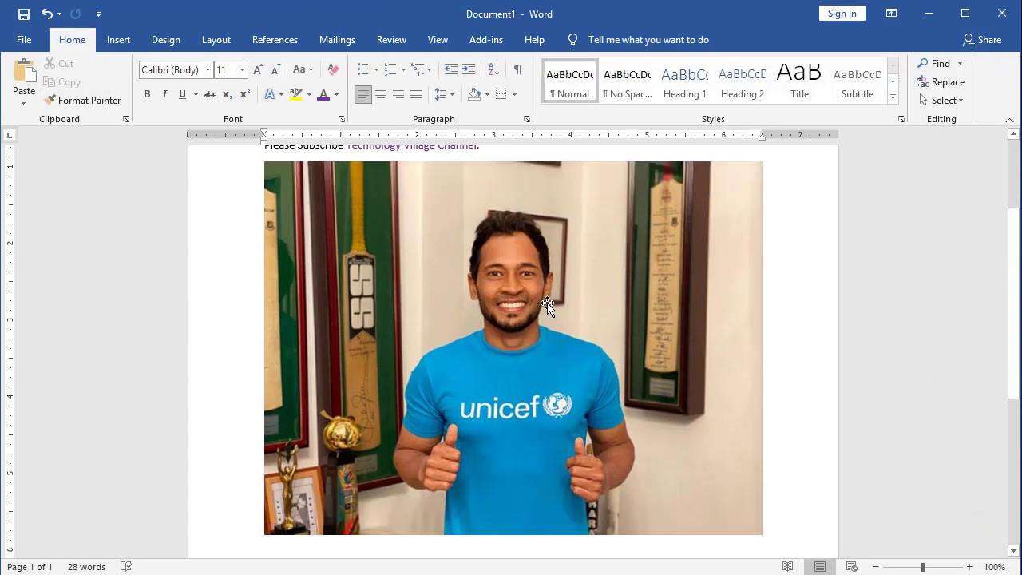
{"action": "left_click", "coordinate": [546, 306]}
{"action": "left_click", "coordinate": [740, 306]}
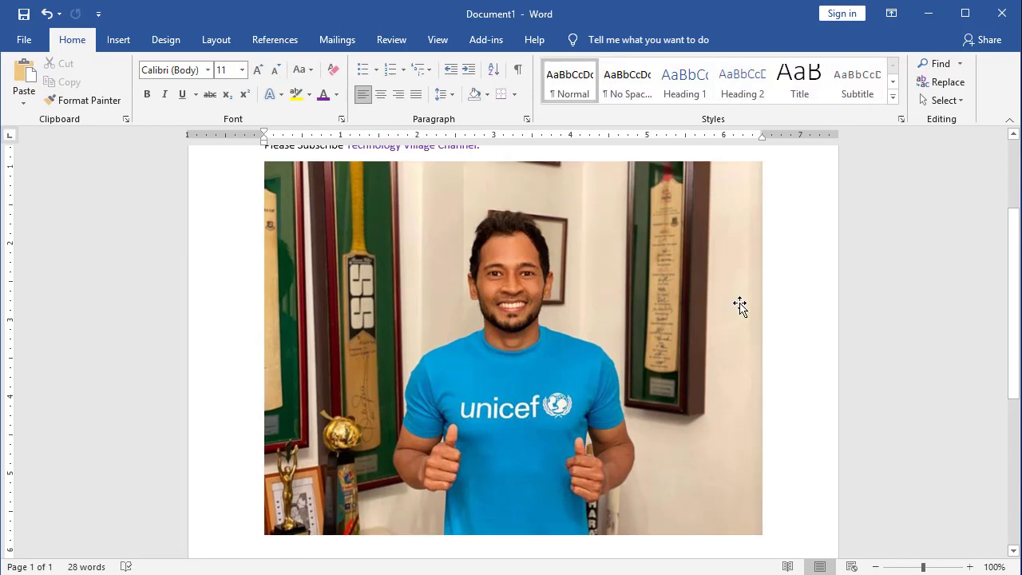